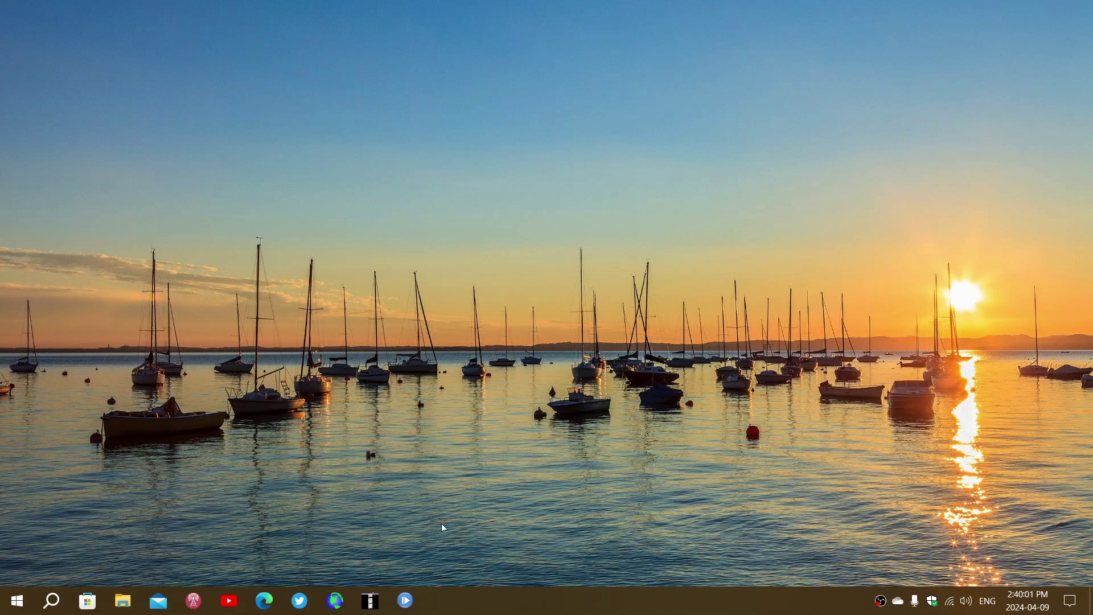
Open Settings from the Start menu and go to Update & Security's Windows Update page.
left_click(17, 601)
left_click(25, 532)
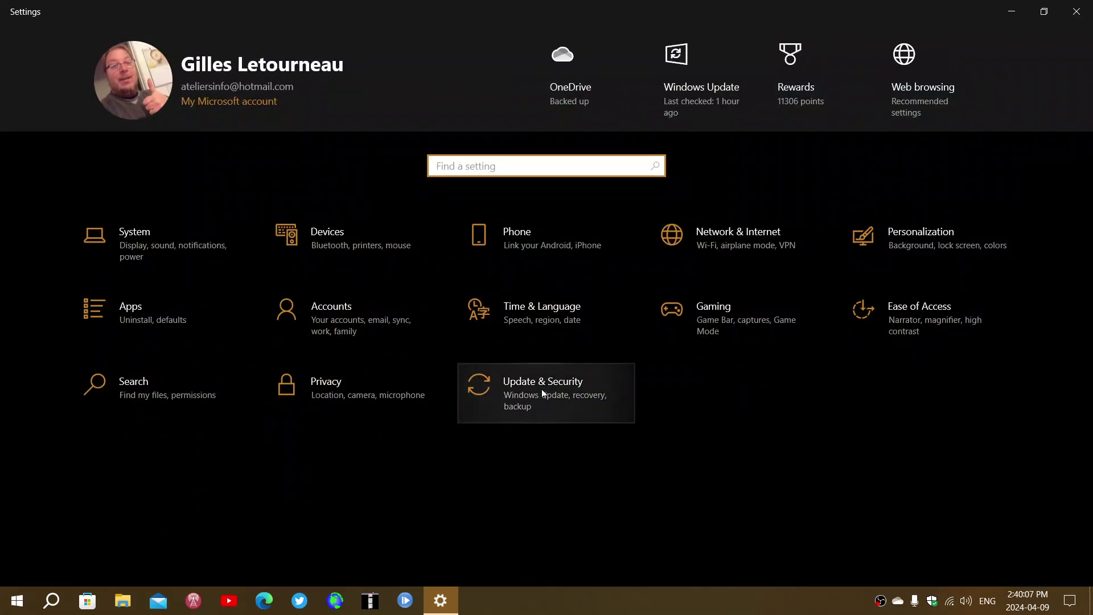
left_click(543, 393)
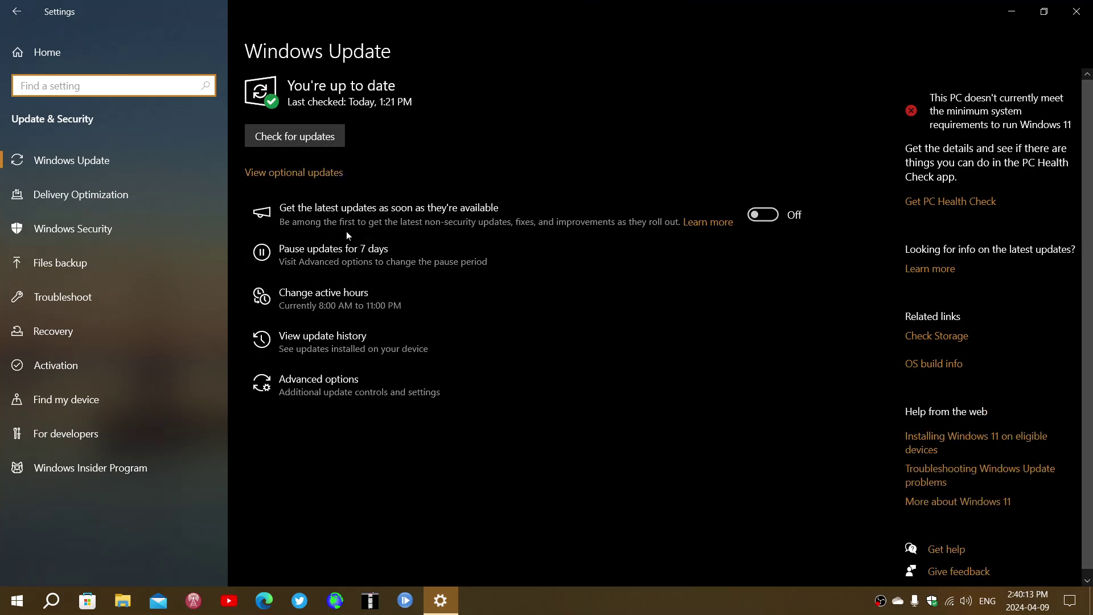
Open the update history list showing the 2024-04 Cumulative Update KB5036892.
left_click(355, 343)
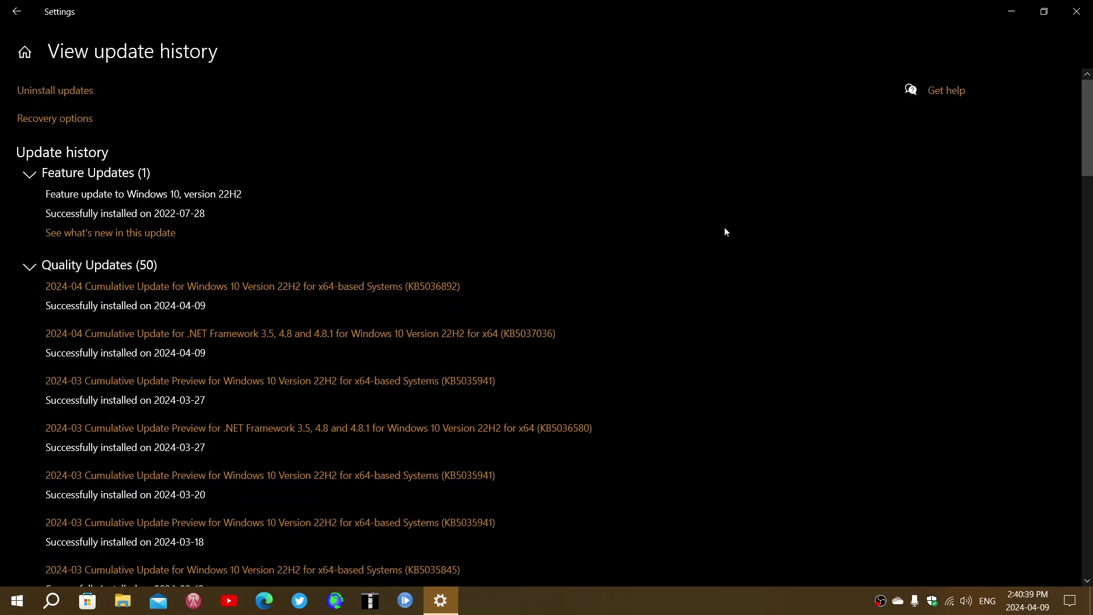
Close Settings and open Windows search to look up winver.
left_click(1074, 13)
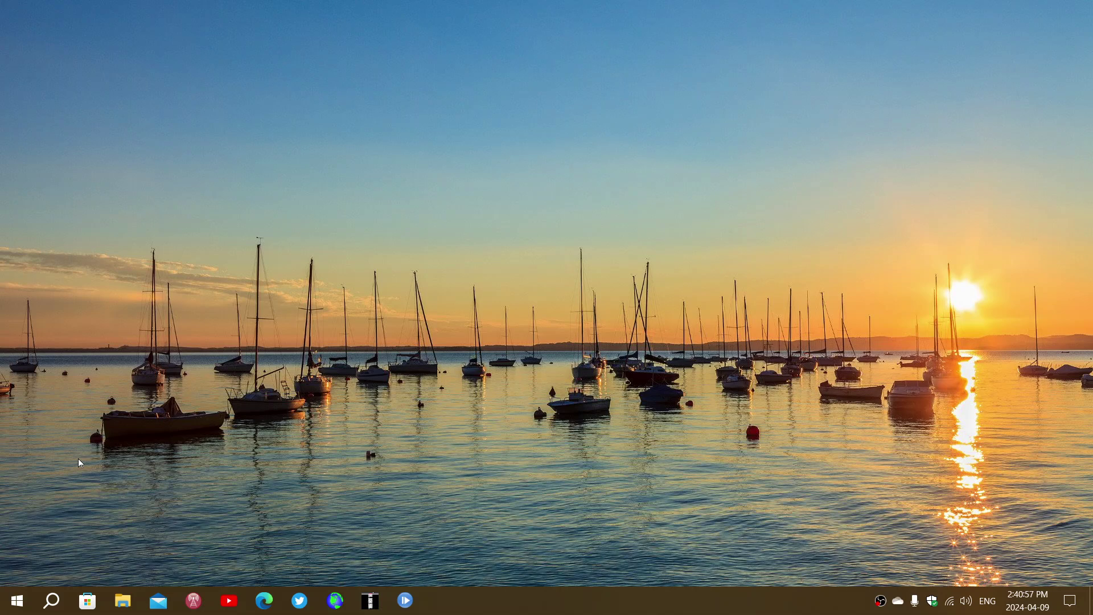
left_click(52, 600)
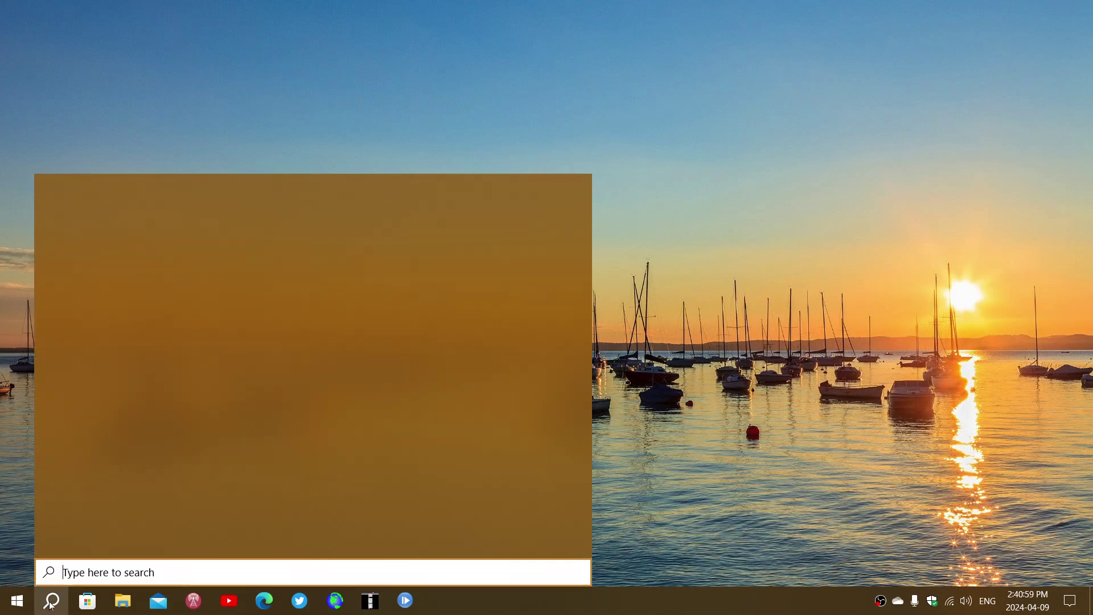
type("winver")
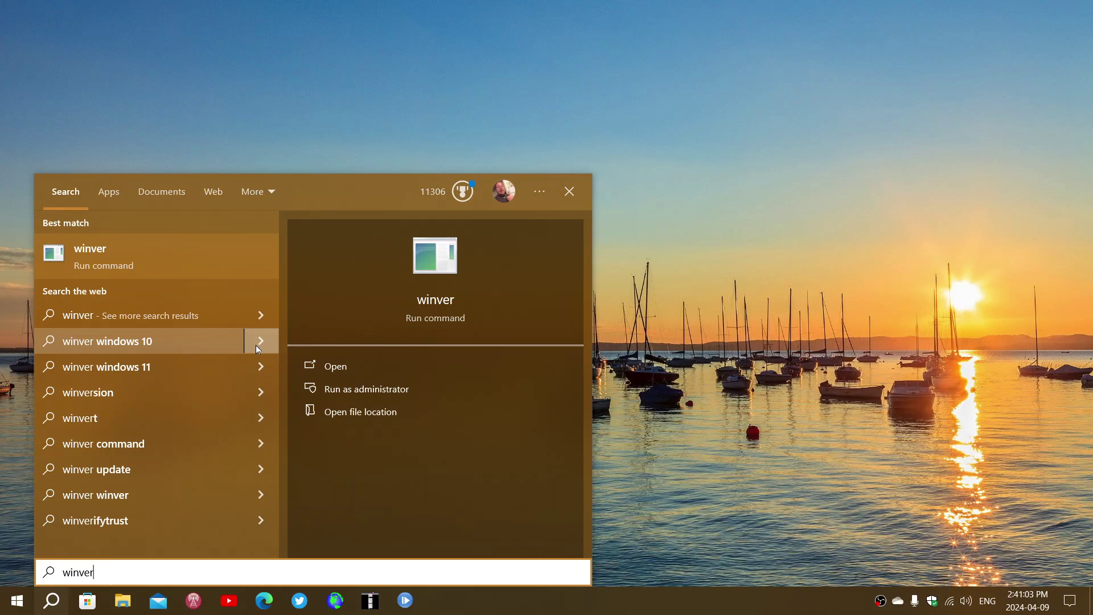
Run winver to show About Windows with Version 22H2, OS Build 19045.4291.
left_click(441, 292)
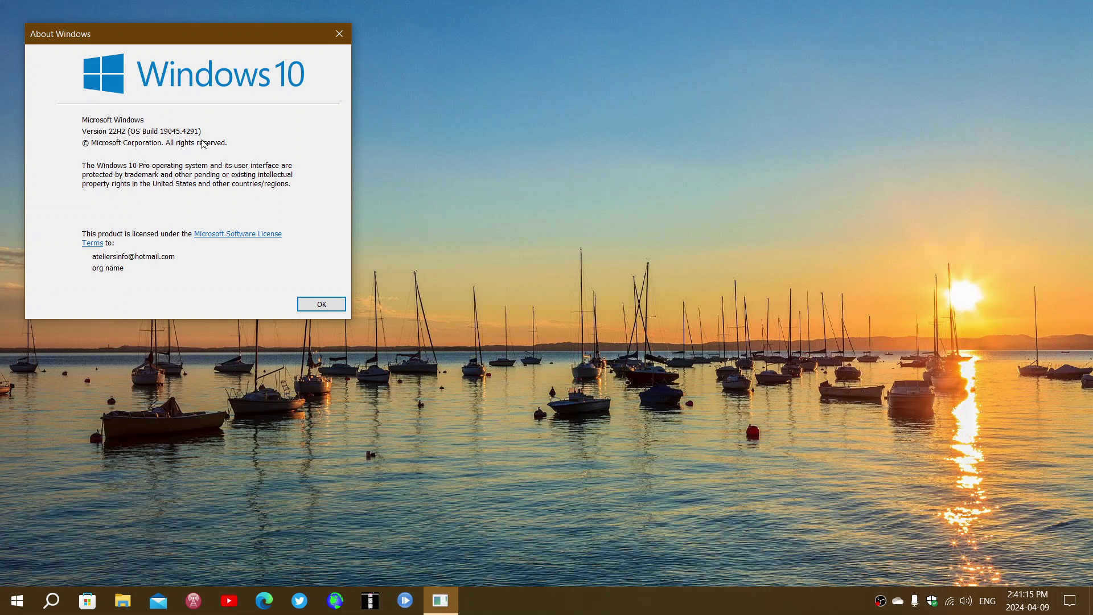
Close the About Windows dialog, leaving the bare desktop.
left_click(338, 34)
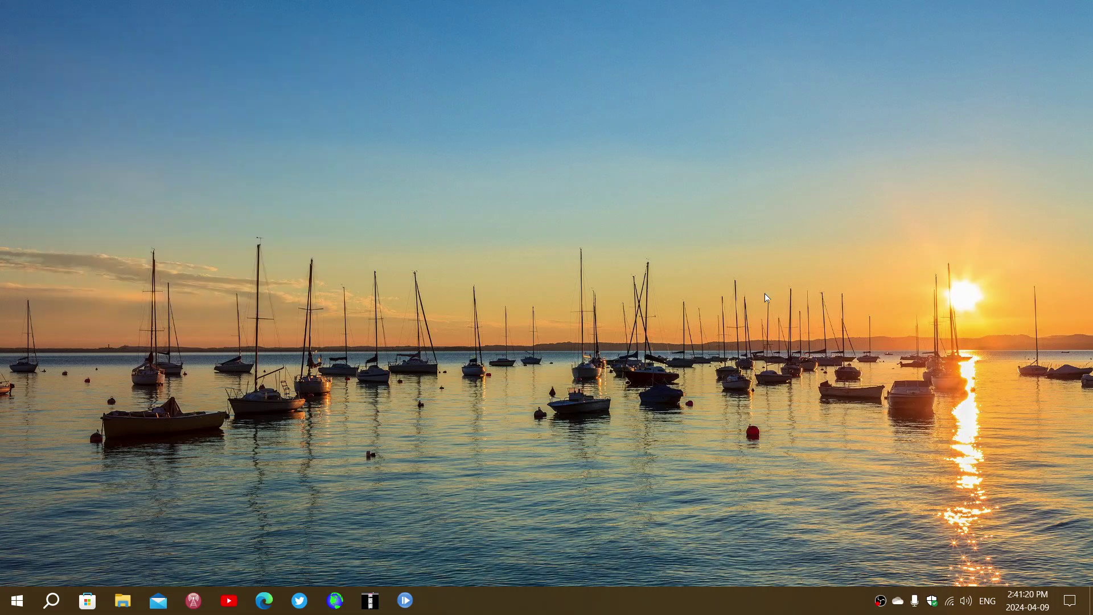